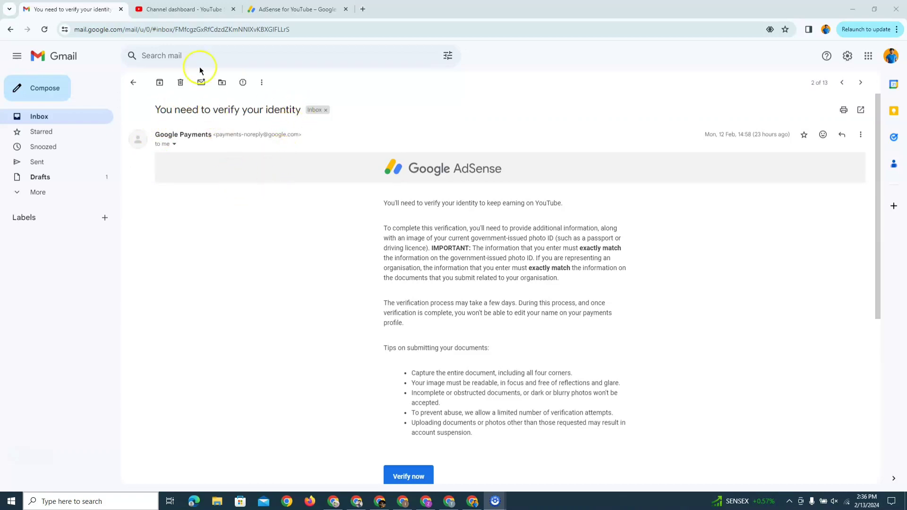
Leave the AdSense identity verification email and go to the YouTube Studio channel dashboard
click(184, 9)
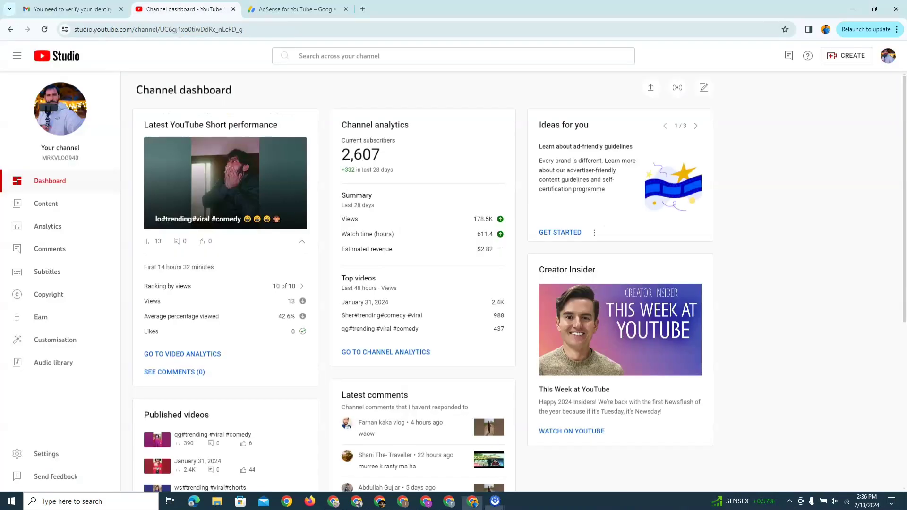
Follow the Earn page's confirm-personal-information task through to AdSense for YouTube
click(72, 318)
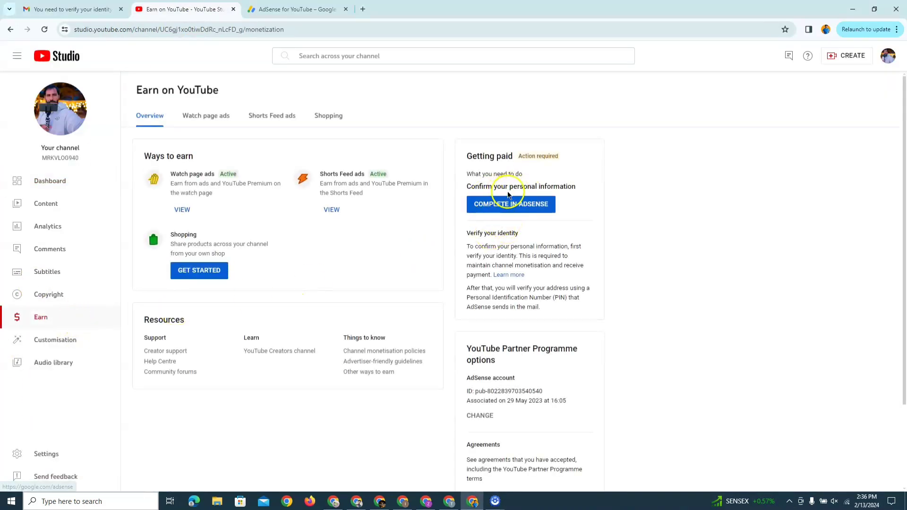
click(546, 196)
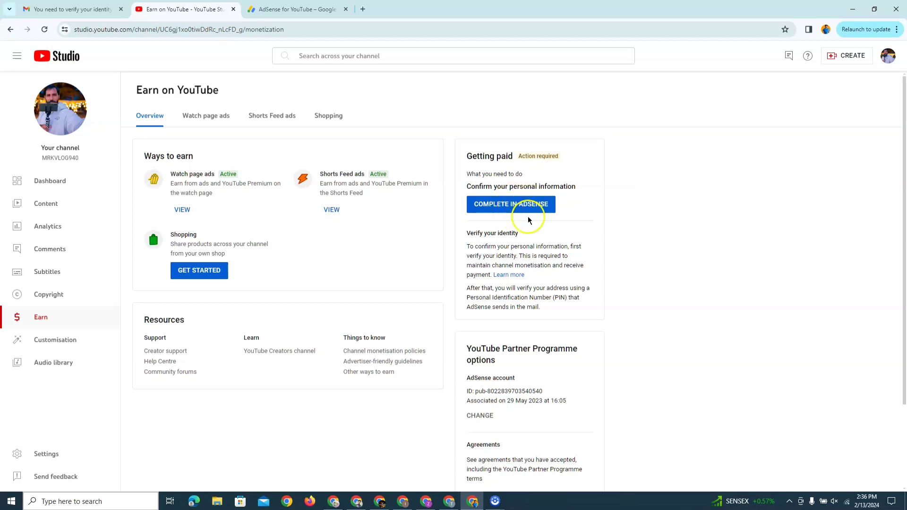
click(467, 235)
drag(468, 235, 519, 234)
click(659, 235)
click(298, 7)
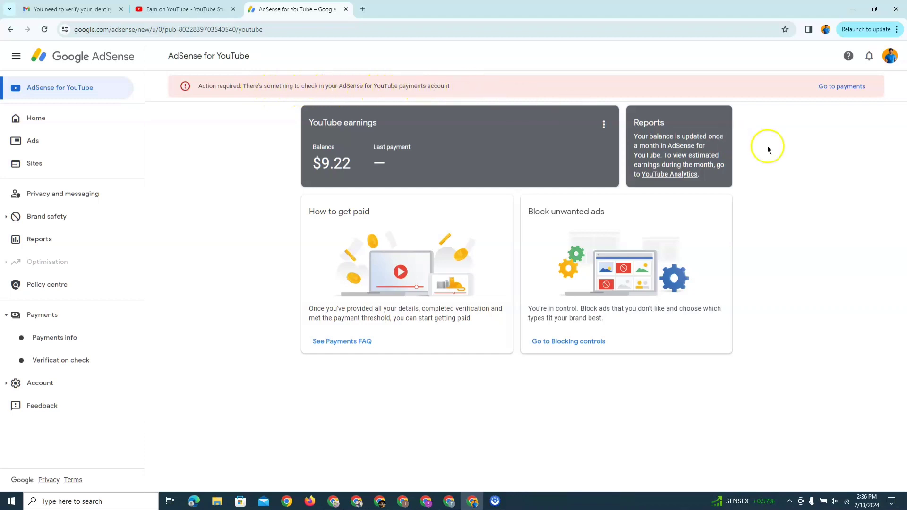
From the action-required banner, reach Payments info and choose Verify now
click(843, 90)
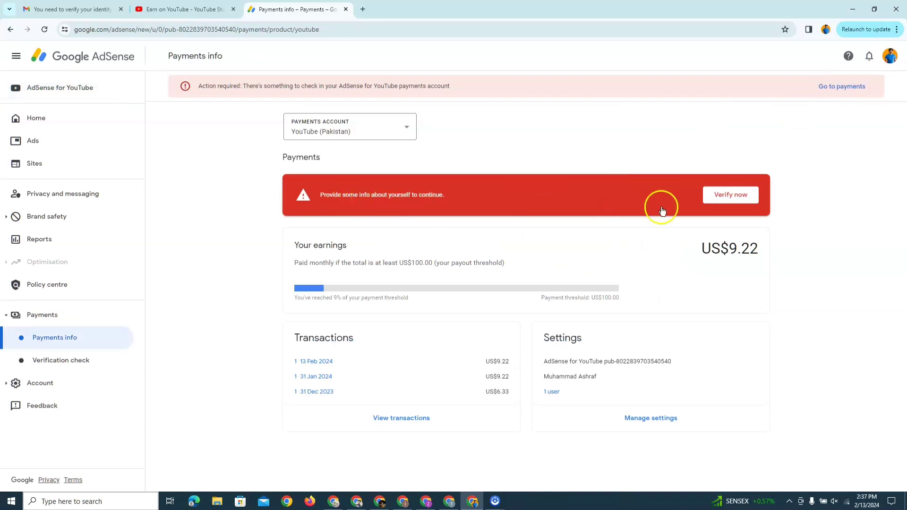
click(735, 200)
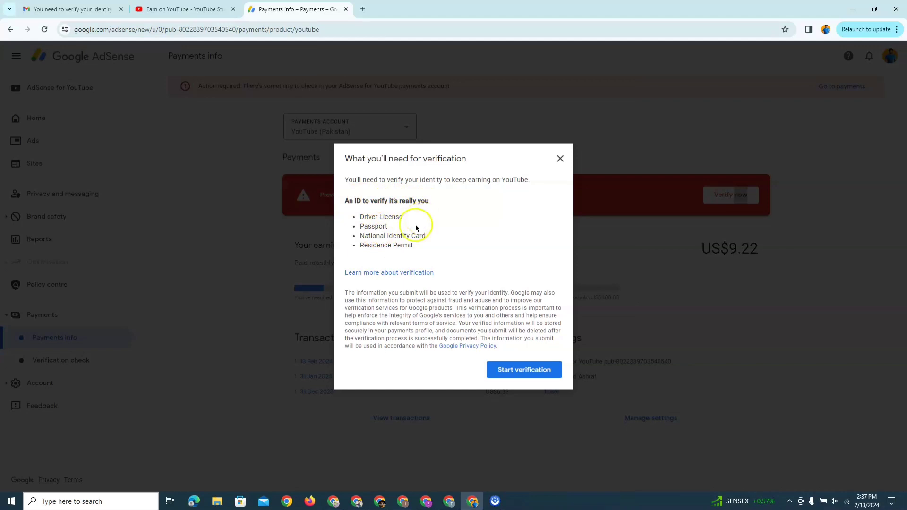
Highlight National Identity Card among the accepted verification IDs
drag(365, 236, 427, 235)
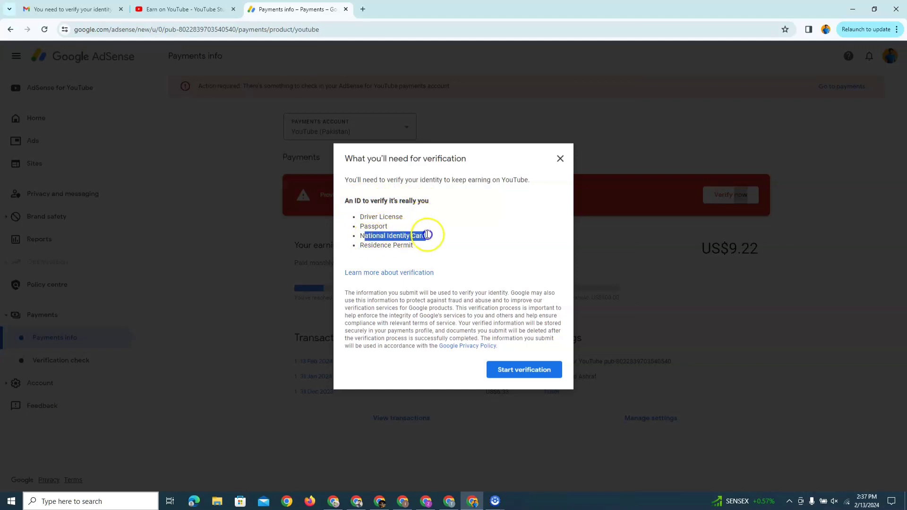
click(395, 245)
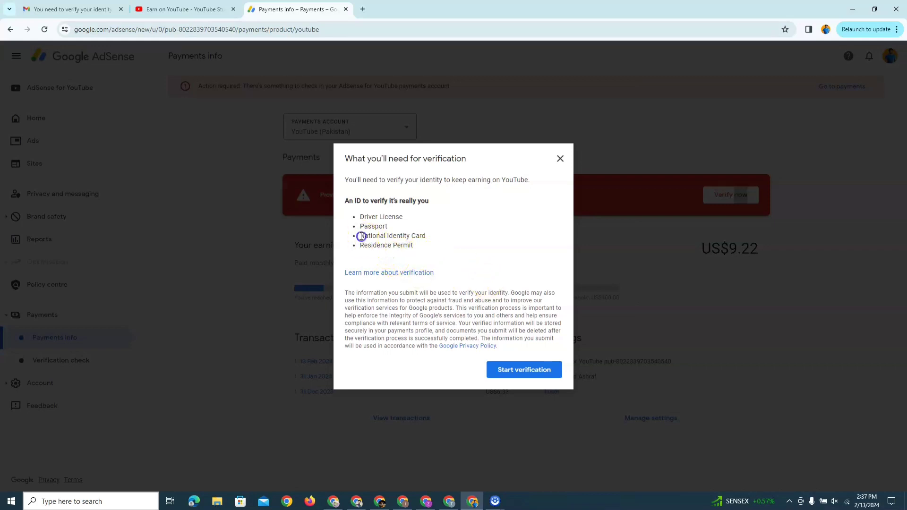
drag(360, 236, 431, 236)
click(480, 252)
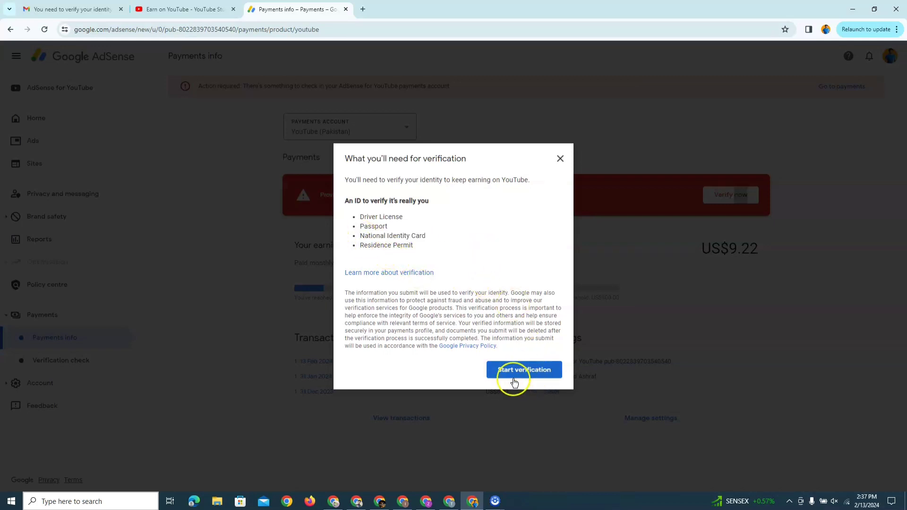
Start the verification form and fill the Legal name from the autofill suggestion
click(538, 370)
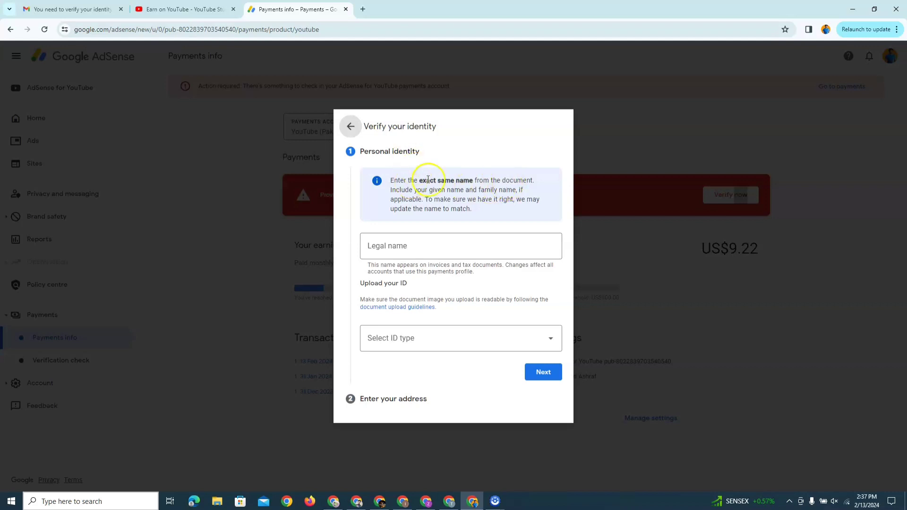
click(431, 244)
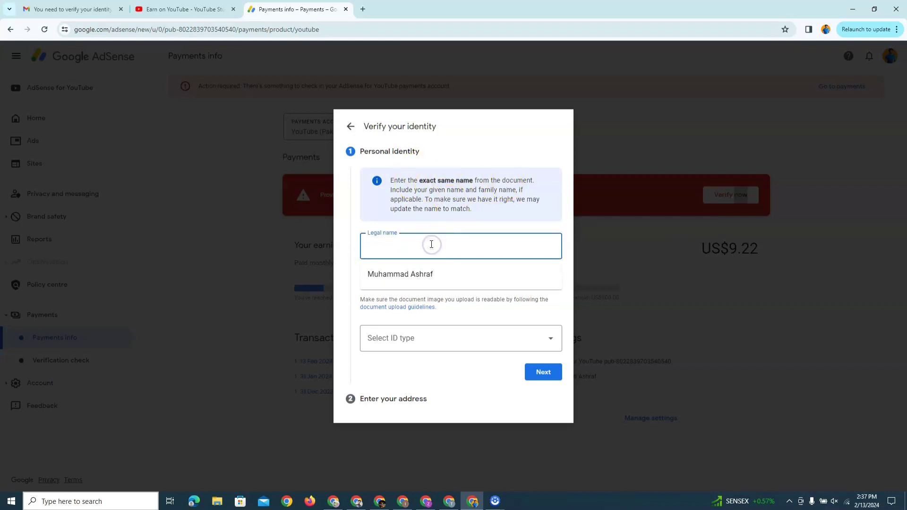
click(433, 272)
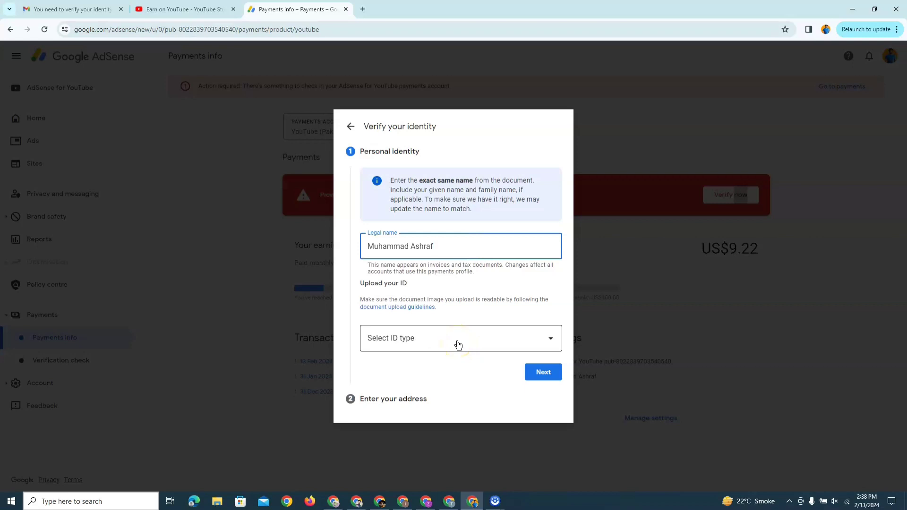
Set the ID type to National Identity Card and begin uploading the front image
click(458, 344)
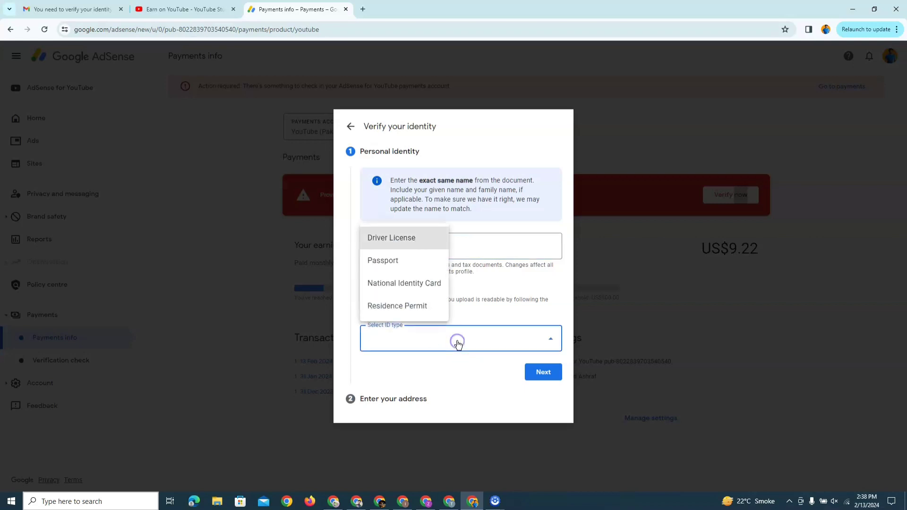
click(389, 293)
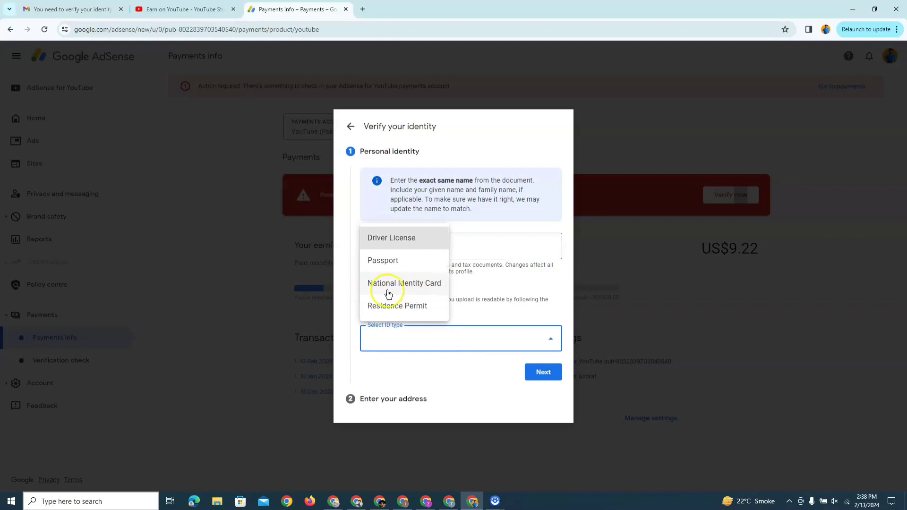
click(419, 283)
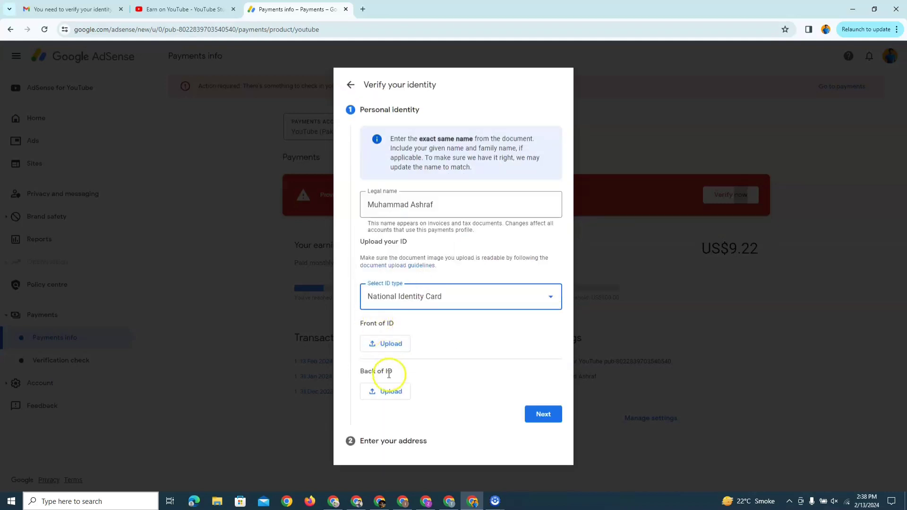
click(400, 346)
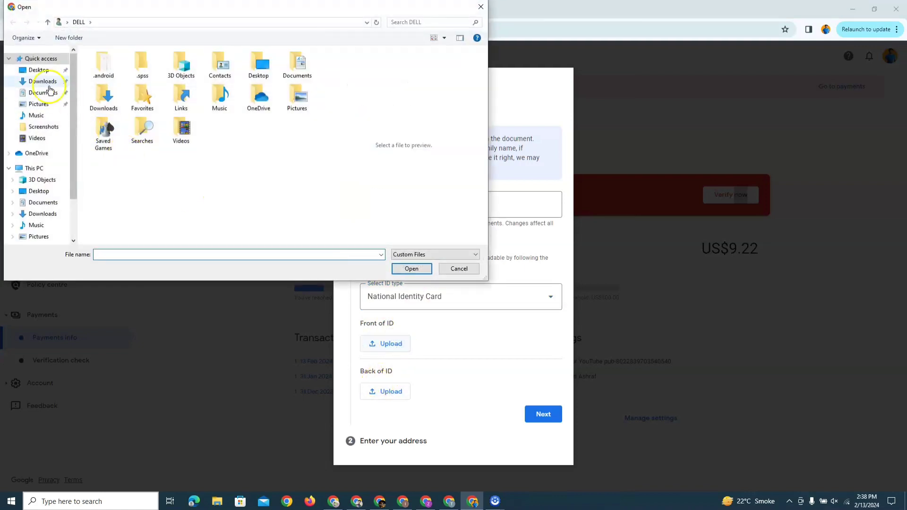
Attach the two WhatsApp images from Downloads as the ID card's front and back
click(47, 82)
click(138, 97)
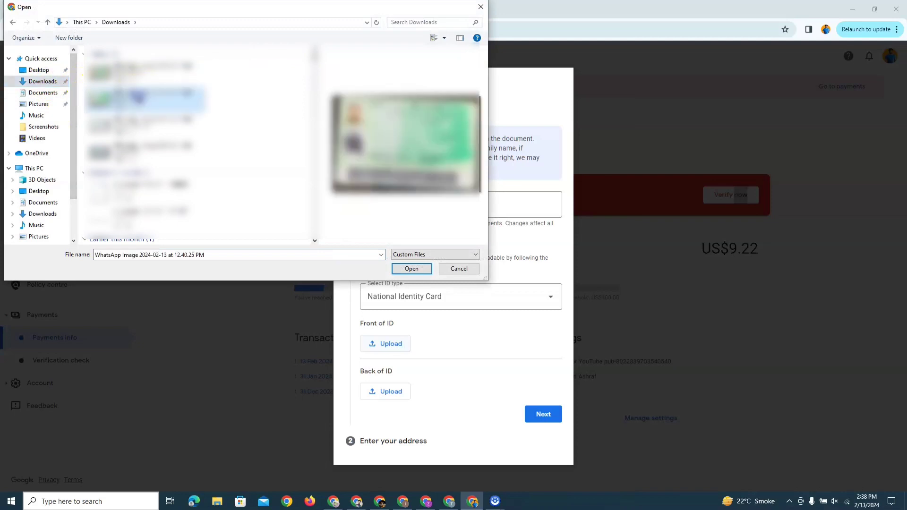
click(135, 76)
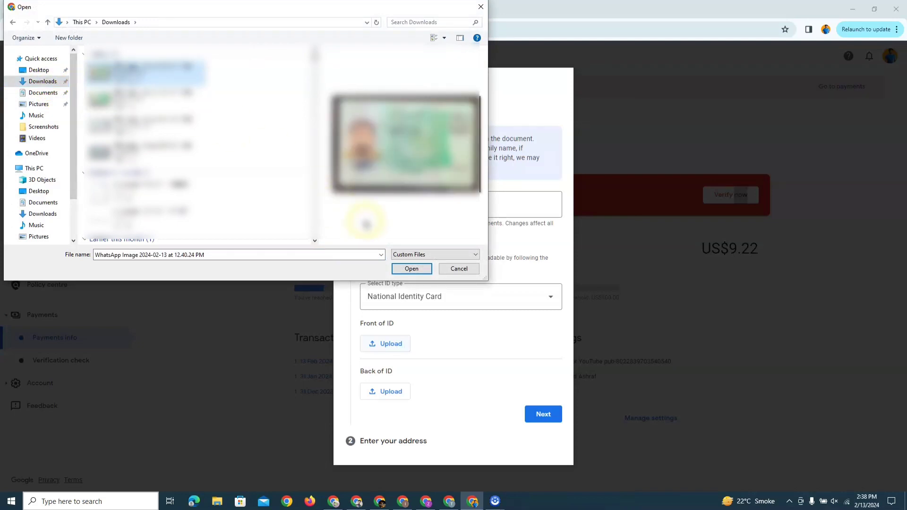
click(412, 268)
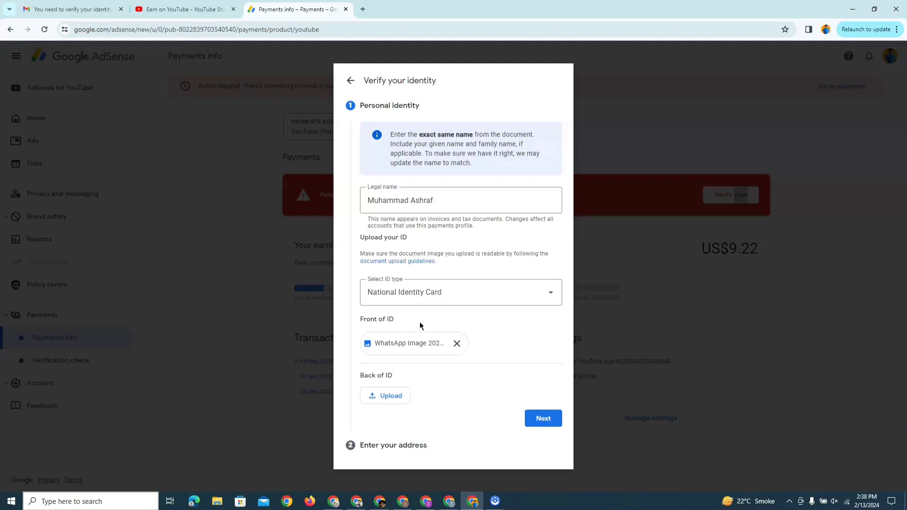
click(392, 396)
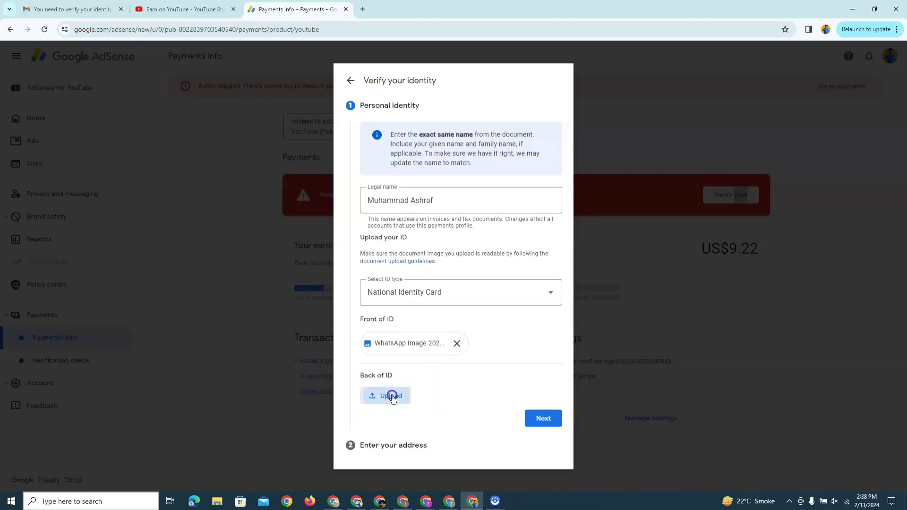
click(137, 98)
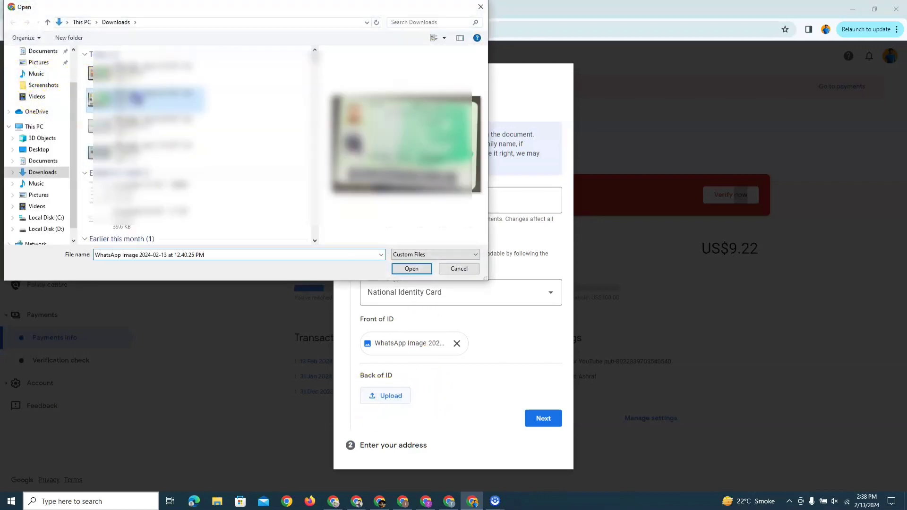
click(411, 268)
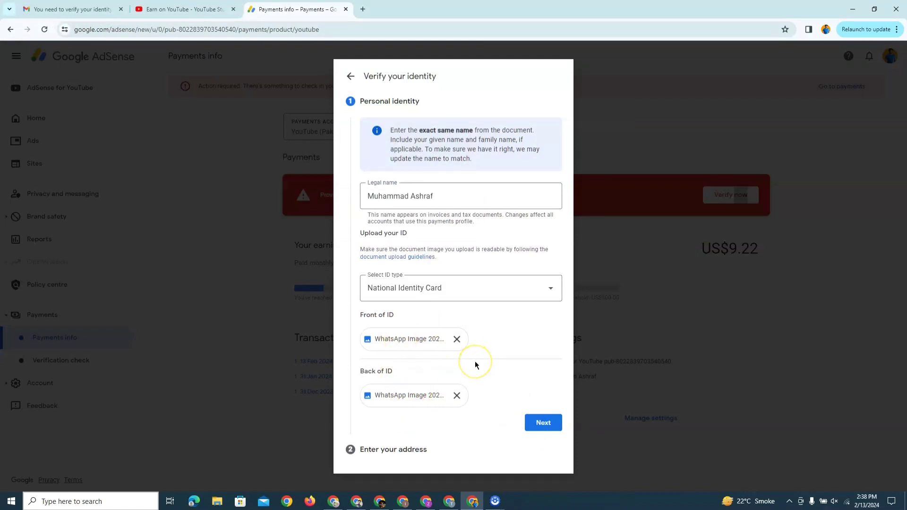
Autofill street address, city and postal code on the address step, then submit verification
click(546, 424)
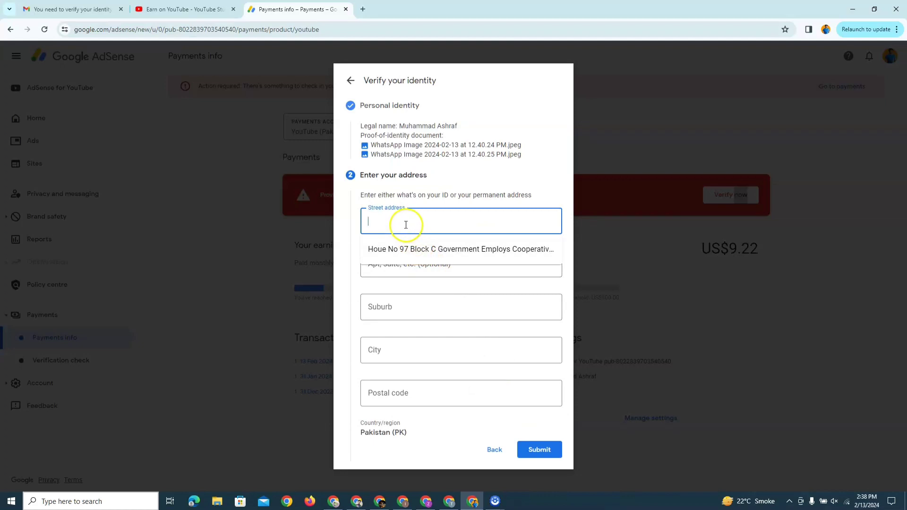
click(428, 250)
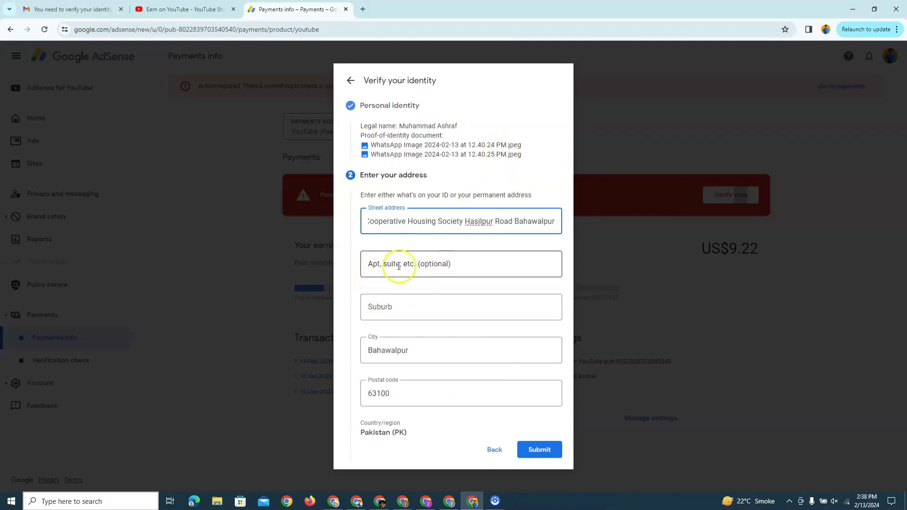
click(543, 449)
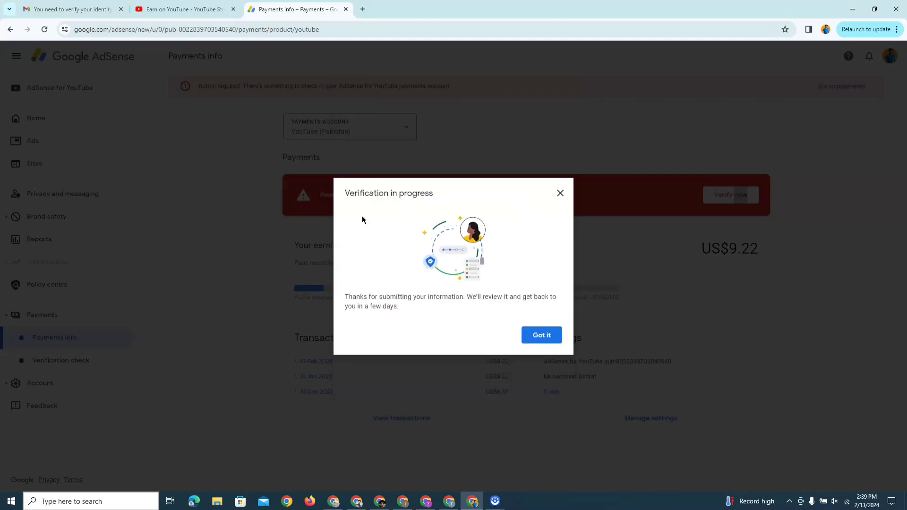
Acknowledge the 'Verification in progress' confirmation so Payments info reloads
drag(362, 216, 438, 193)
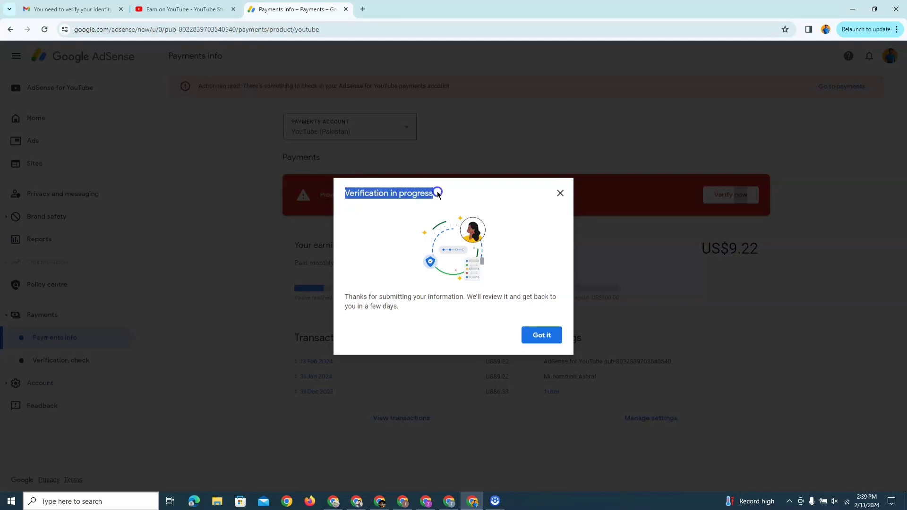
click(551, 336)
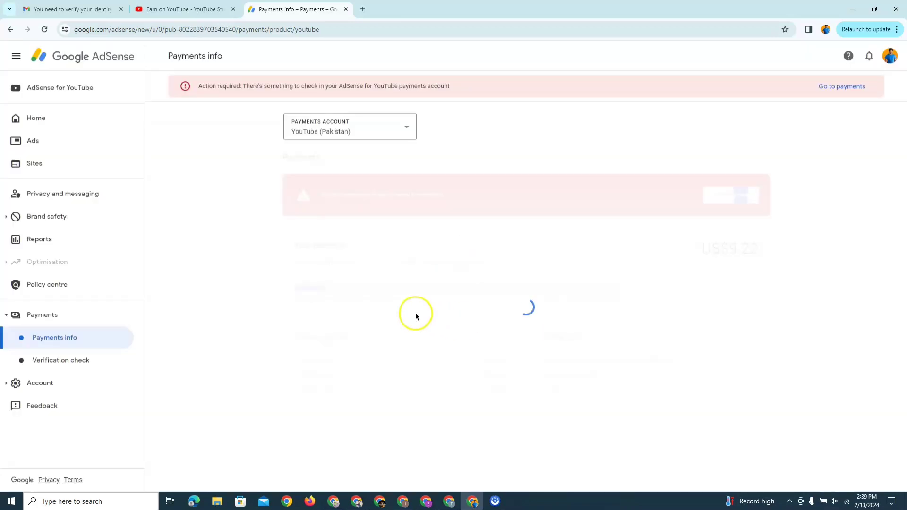